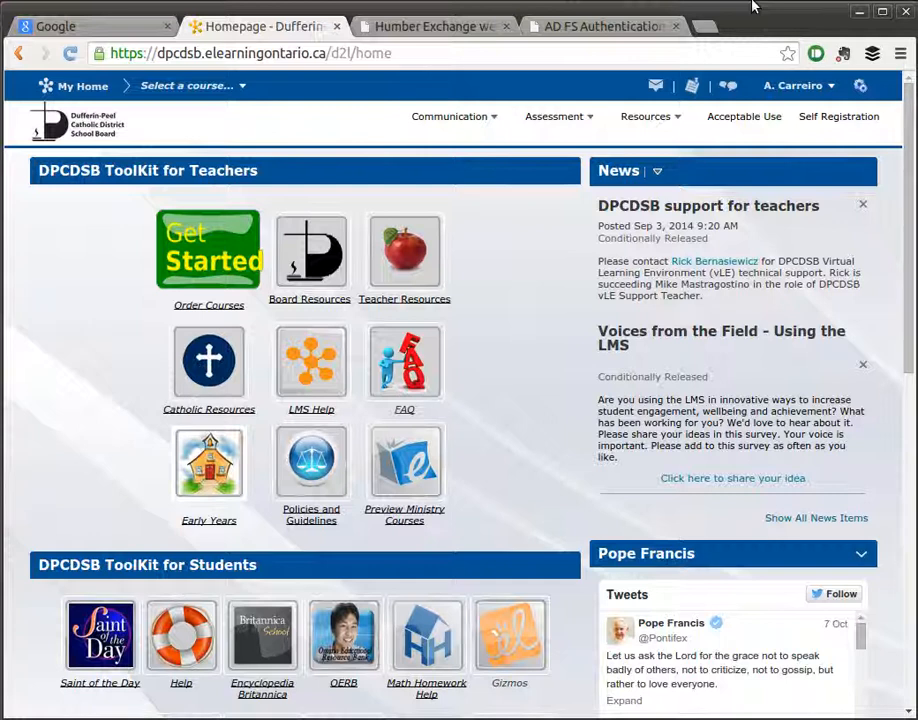
Open the BOH4M-59 Business Leadership course and go to its Content area.
click(190, 88)
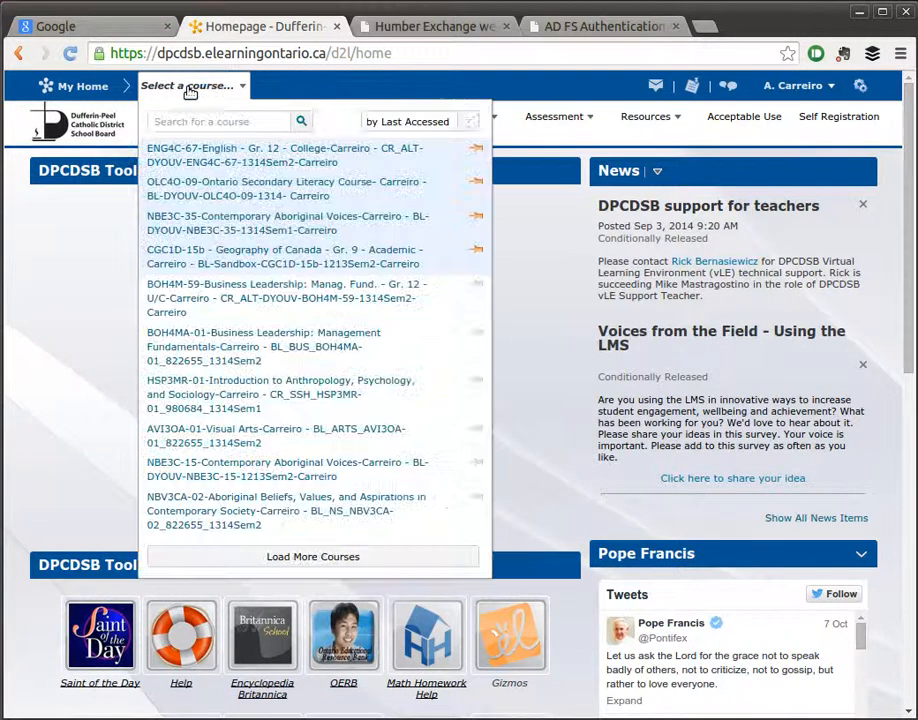
click(242, 300)
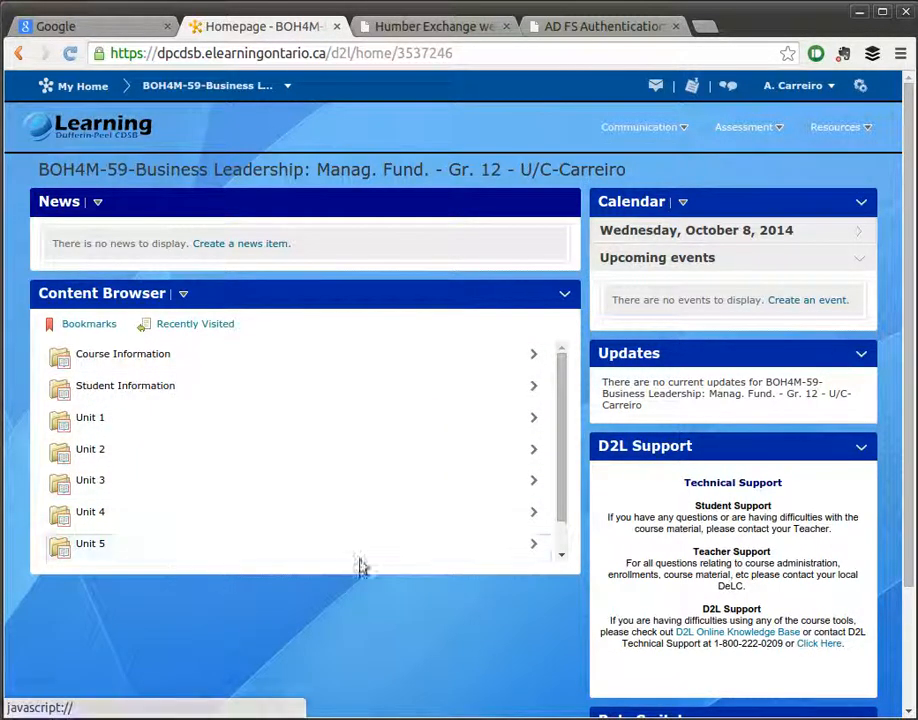
drag(562, 478, 565, 543)
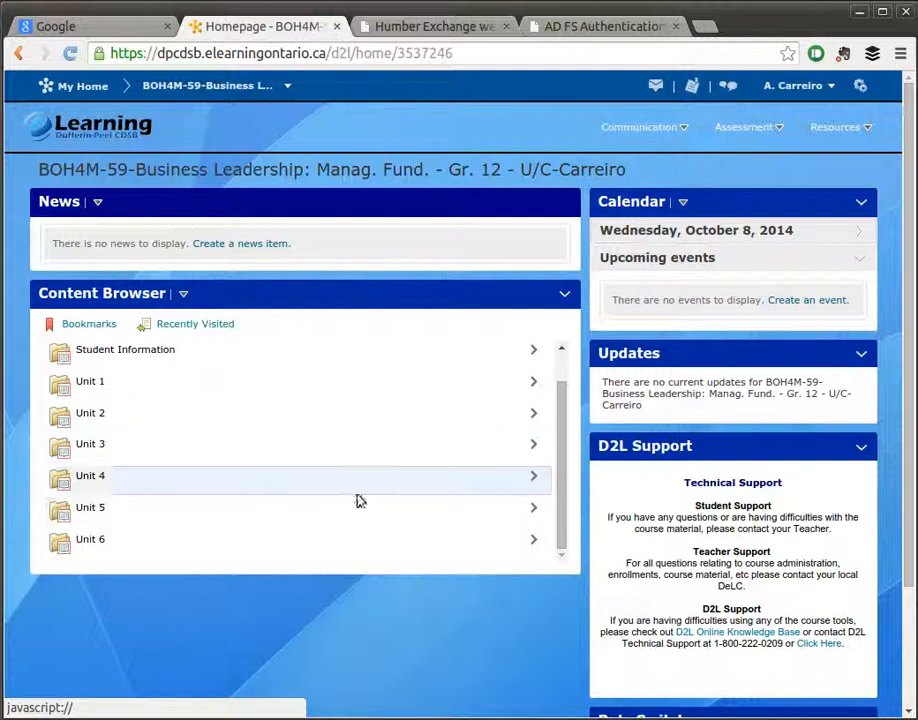
drag(565, 522, 568, 446)
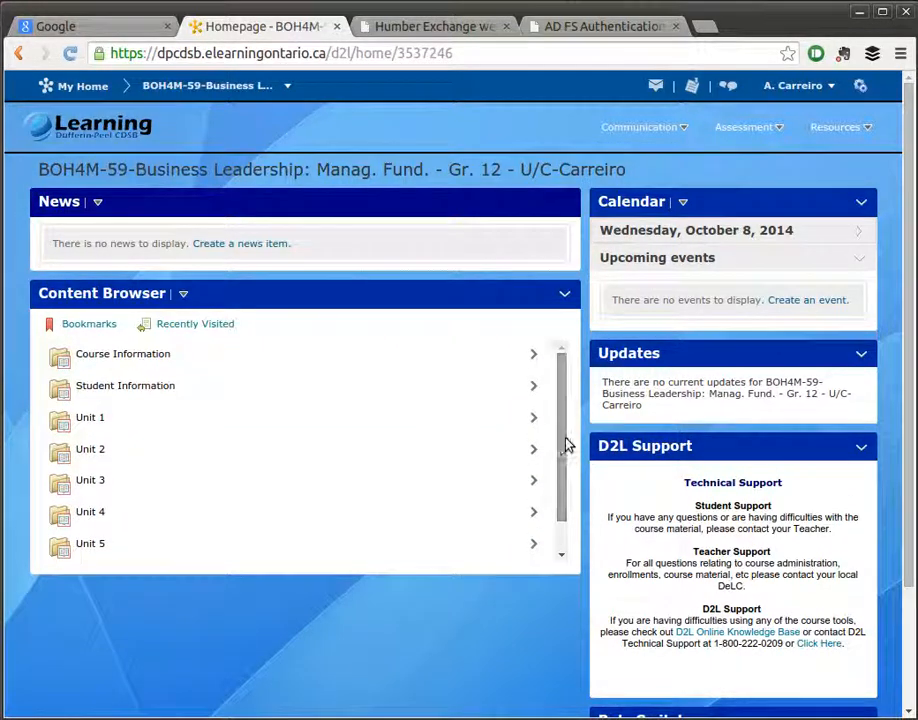
click(870, 133)
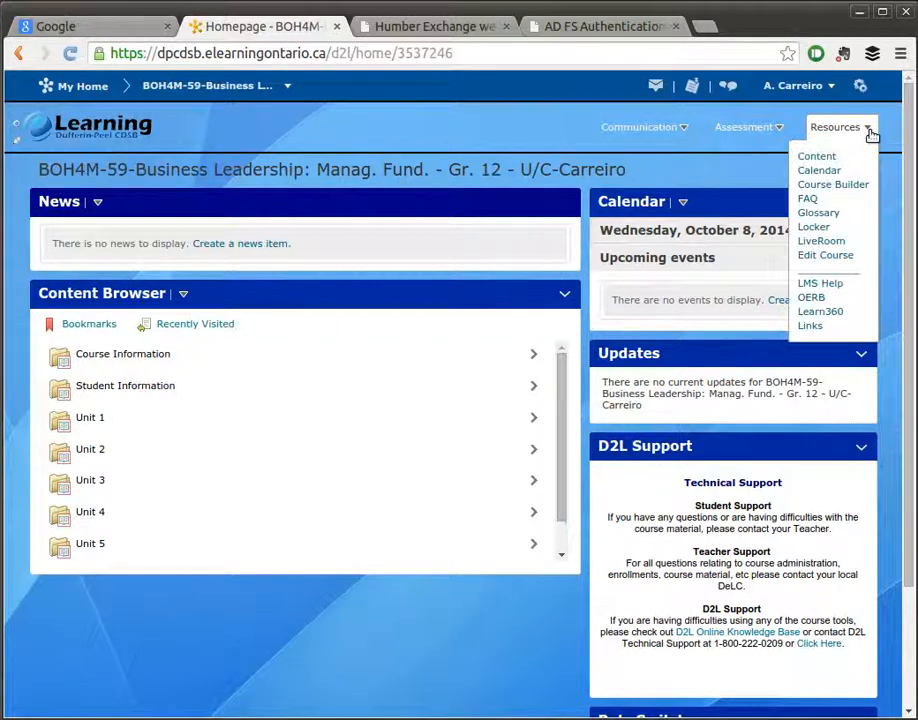
click(833, 163)
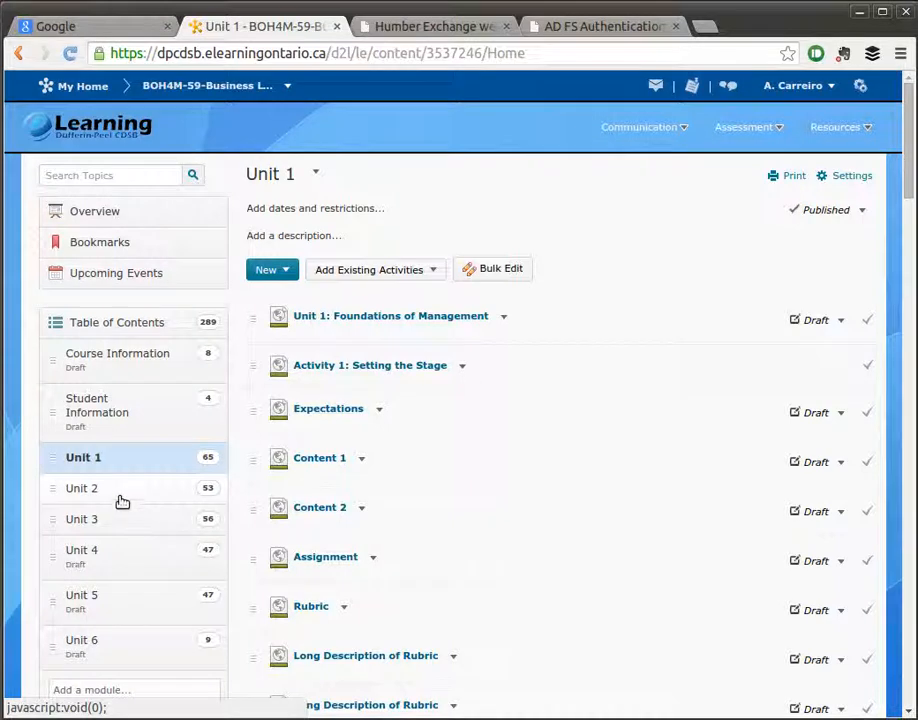
Open the Unit 3 module and set the whole module's publish status to Draft.
click(120, 566)
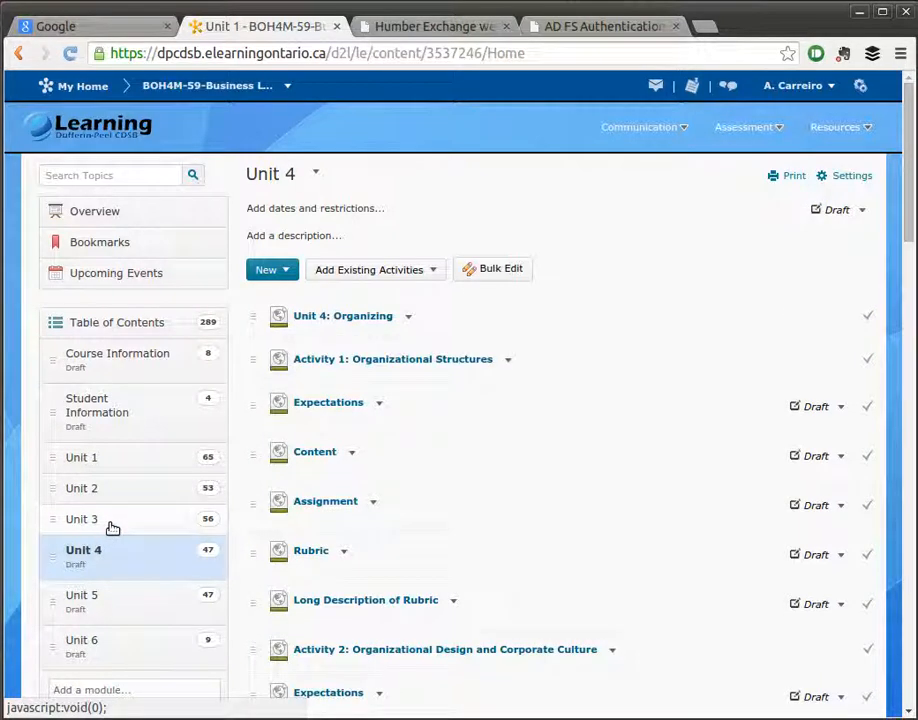
click(113, 528)
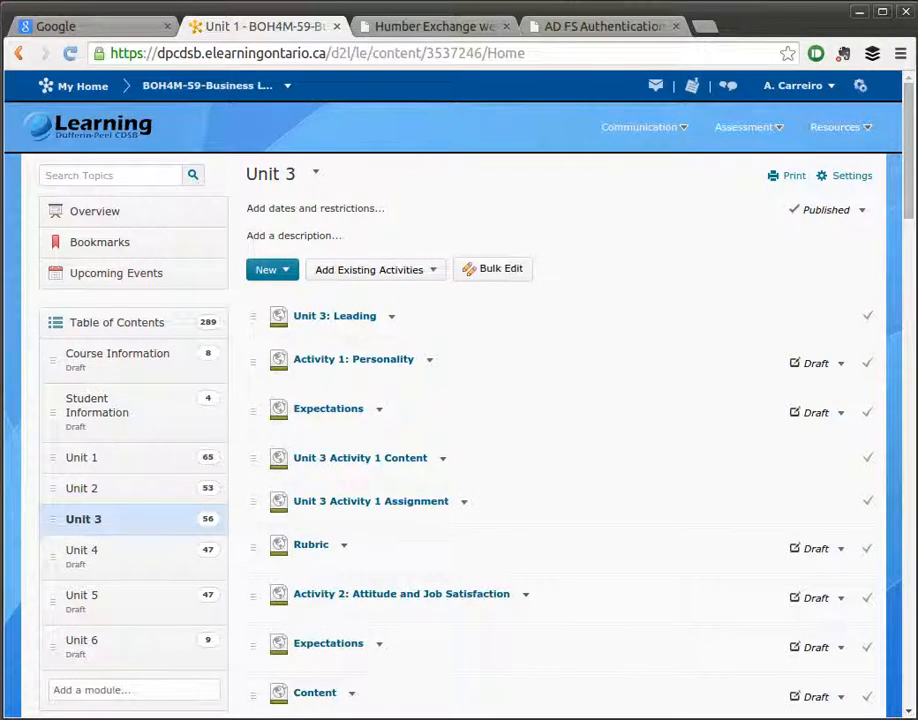
drag(910, 218, 910, 172)
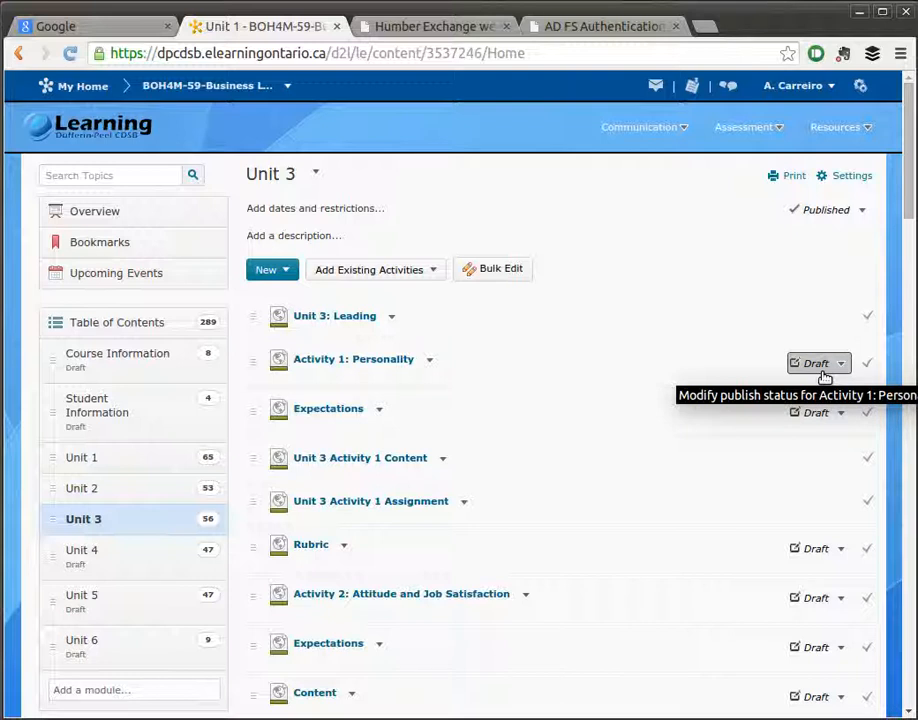
click(831, 86)
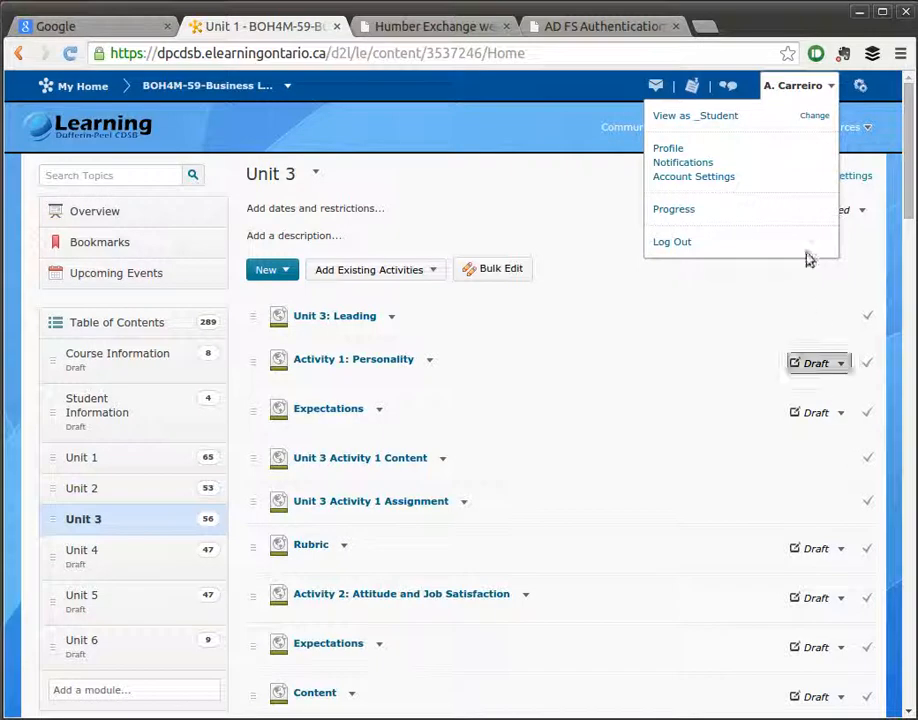
click(529, 127)
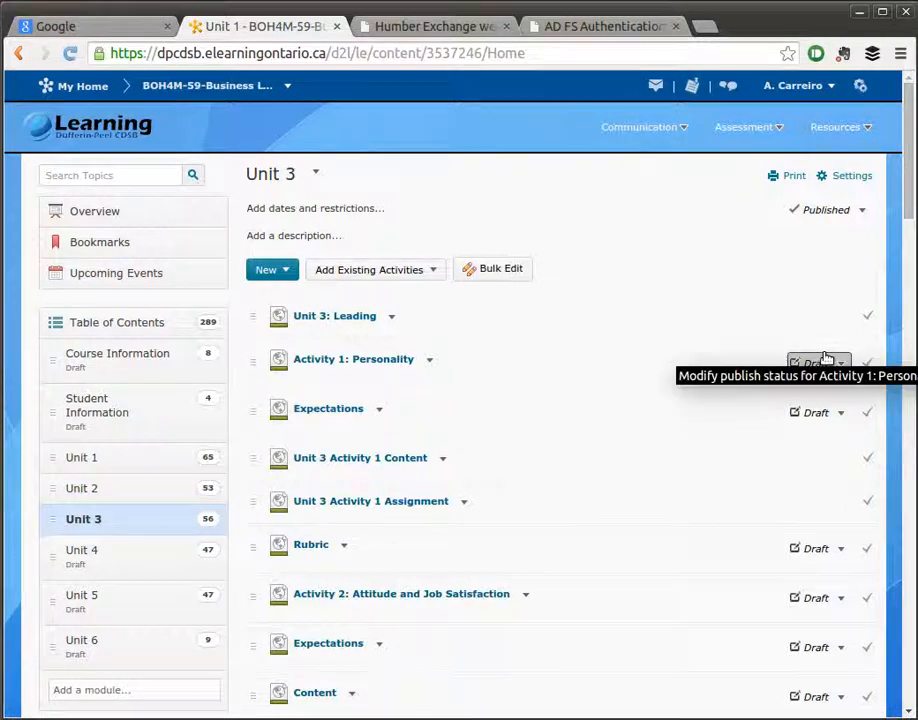
click(866, 216)
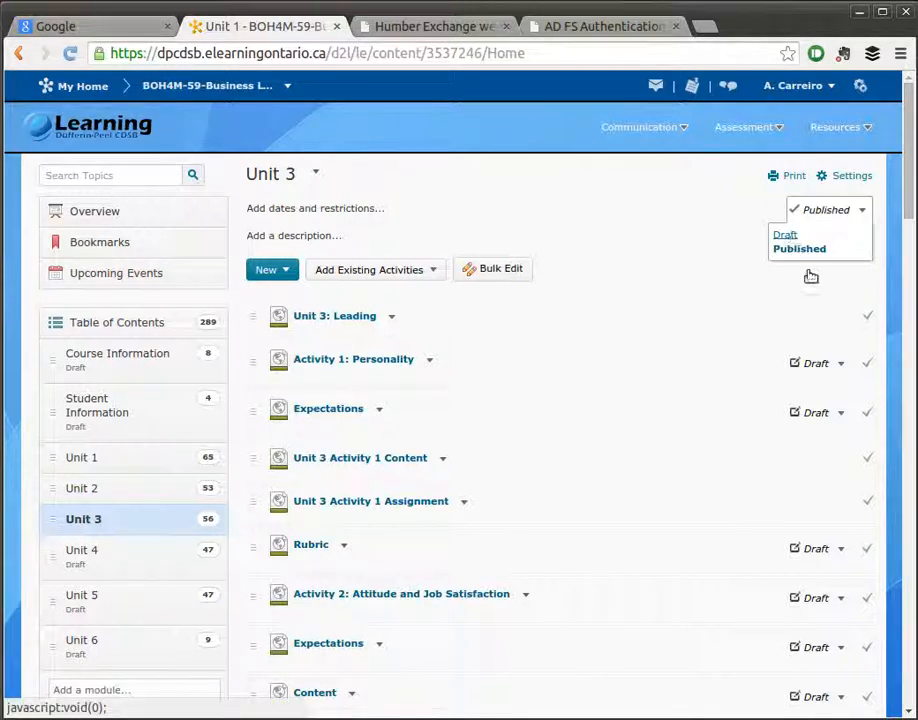
click(785, 235)
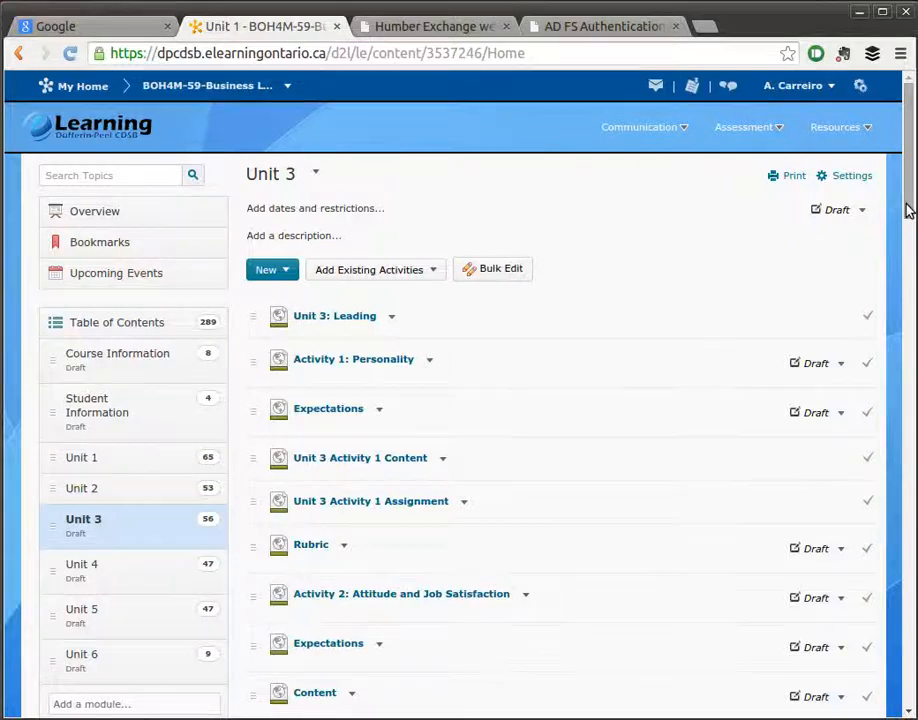
Set the Activity 1: Personality topic in Unit 3 to Published.
scroll(910, 215, down, 2)
scroll(910, 225, up, 1)
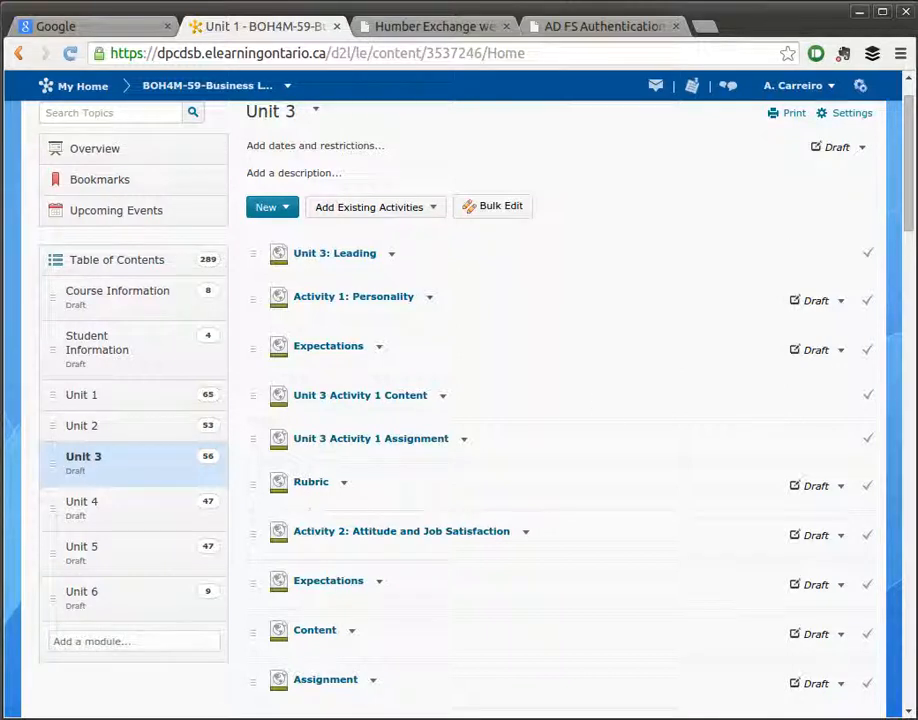
mouse_move(909, 213)
mouse_down()
mouse_move(909, 224)
mouse_move(916, 196)
mouse_up()
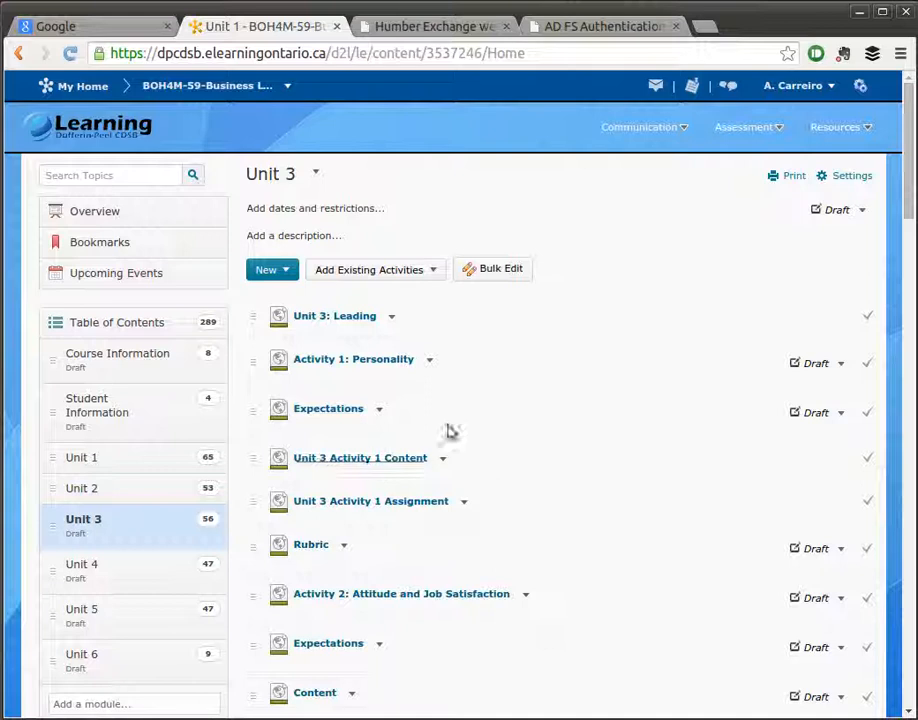
click(845, 366)
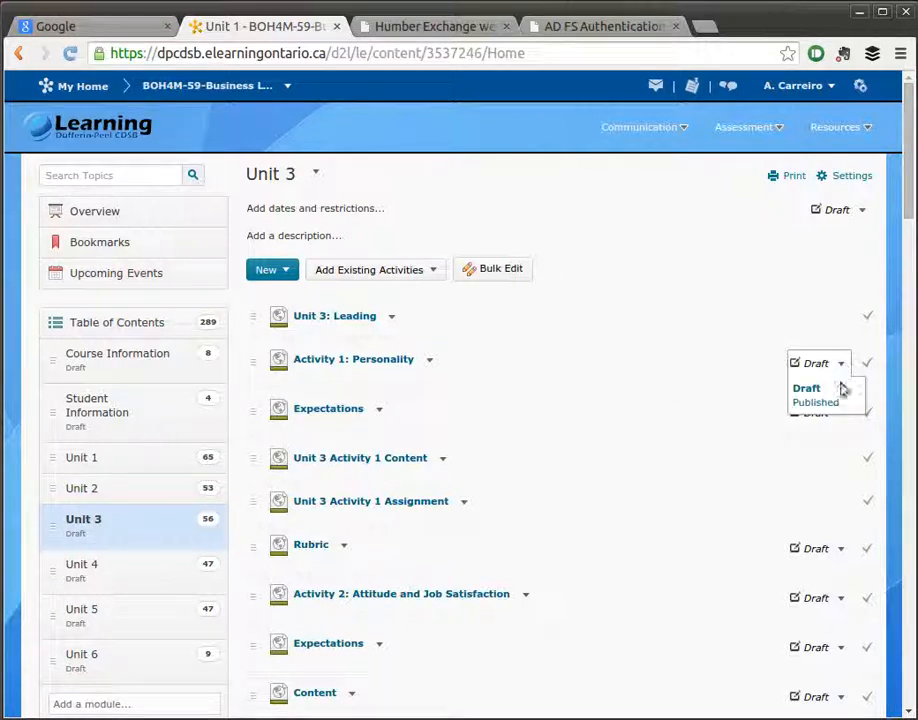
click(815, 402)
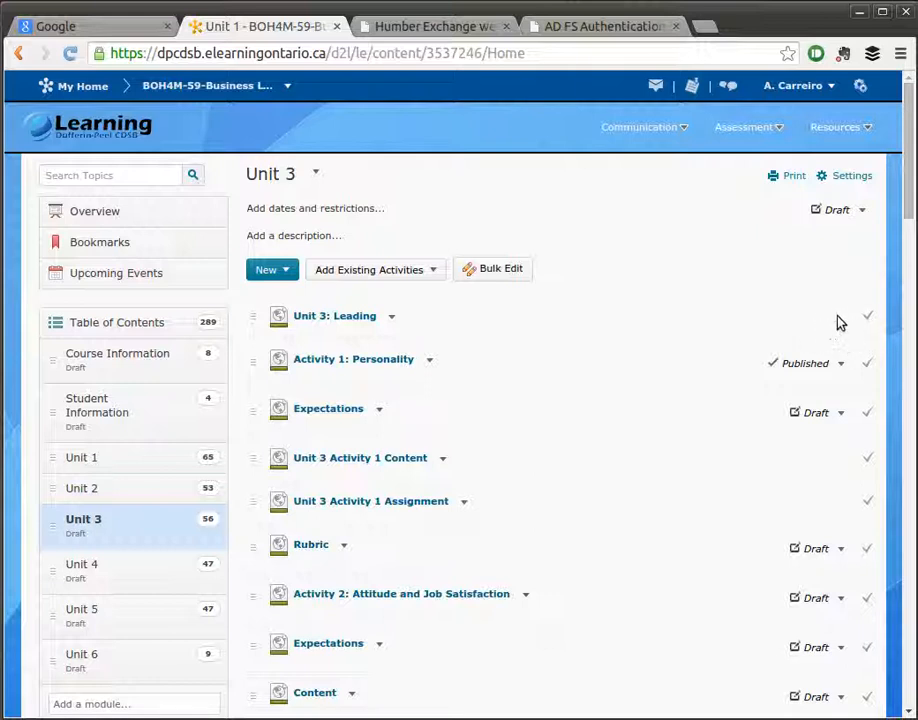
drag(833, 315, 839, 316)
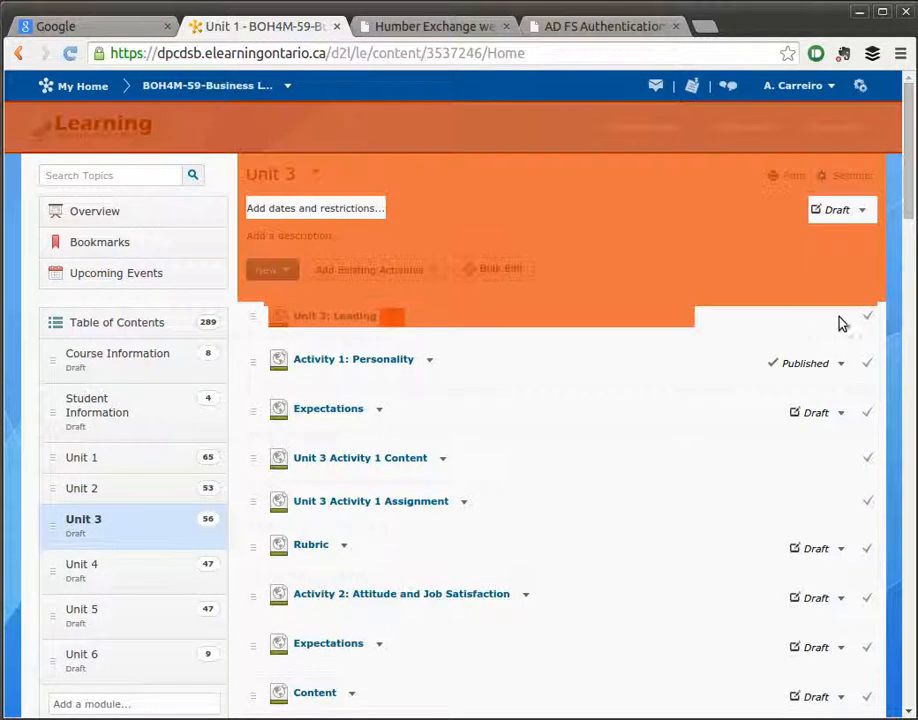
click(835, 320)
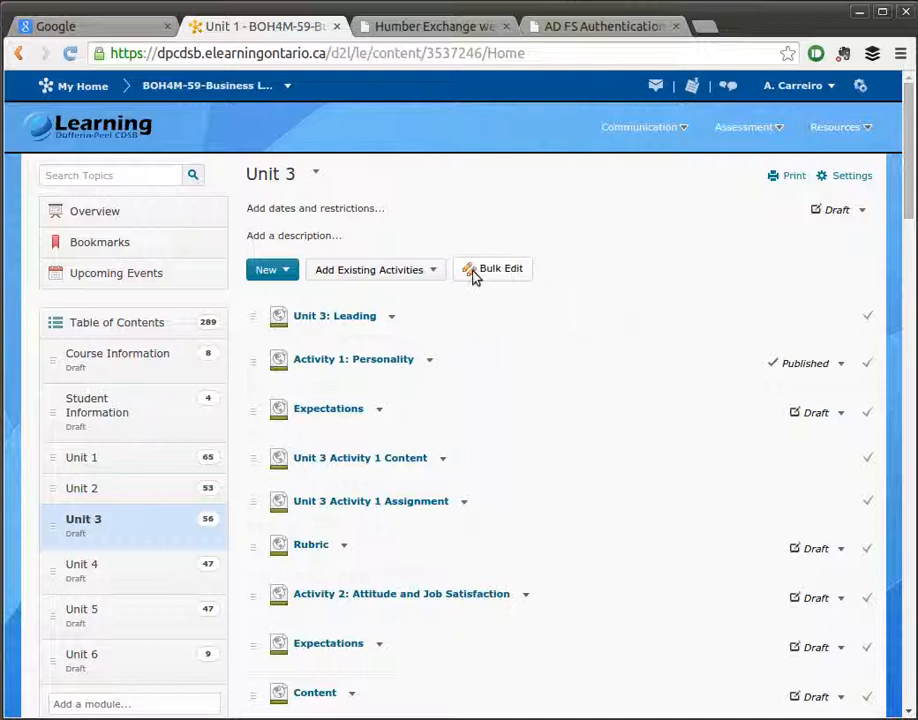
Start bulk editing Unit 3 and set the Unit 3: Leading and Activity 1: Personality topics to Draft.
click(474, 277)
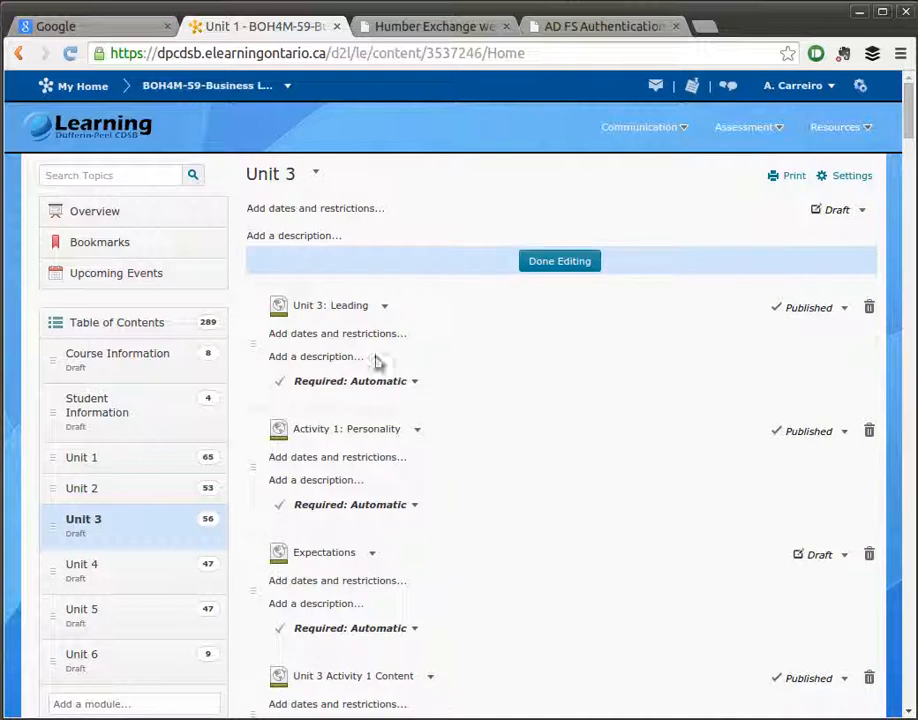
click(366, 308)
click(845, 313)
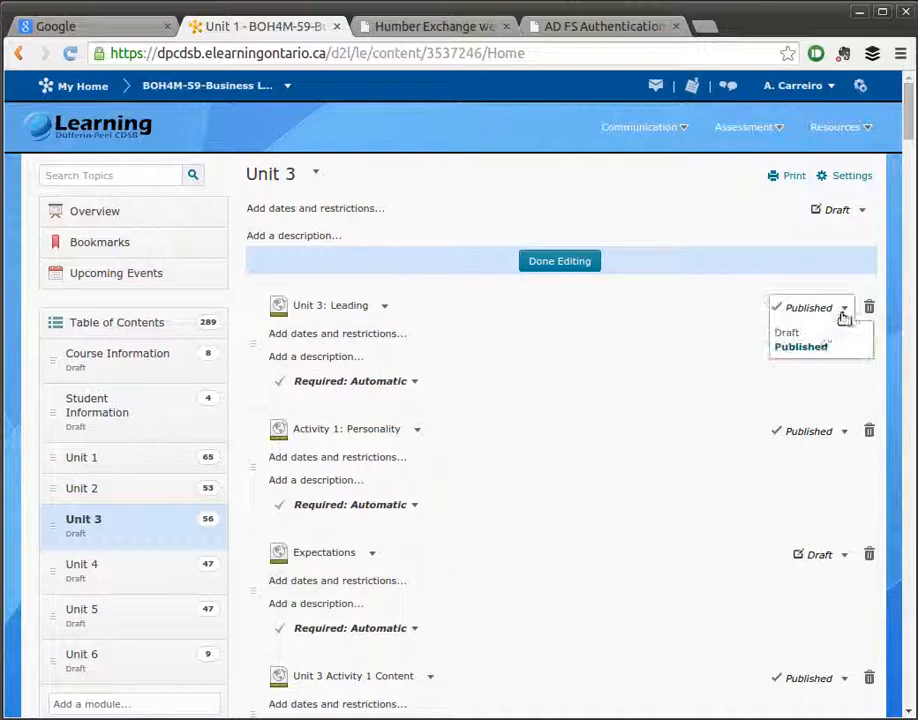
click(843, 432)
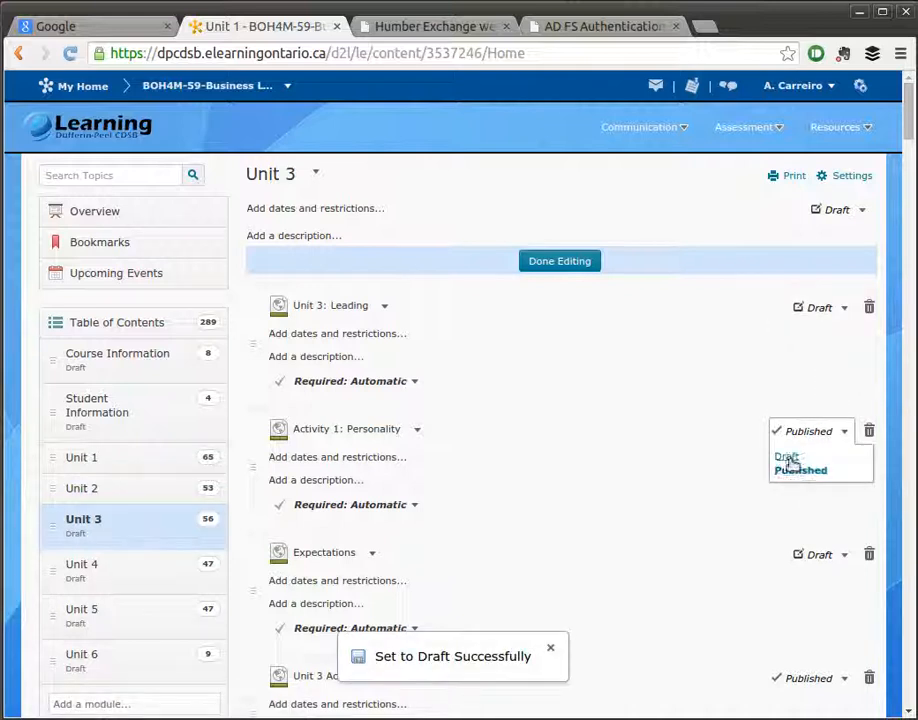
click(812, 469)
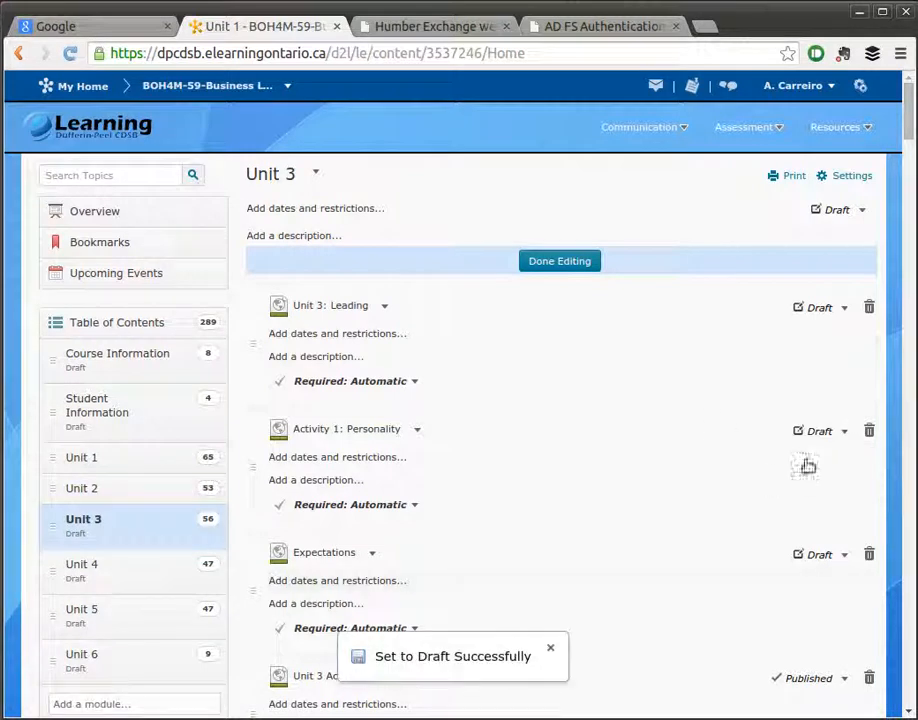
Publish the Assignment topic under Activity 2 and the Long Description of Rubric topic just before Activity 4.
drag(908, 112, 910, 225)
click(842, 207)
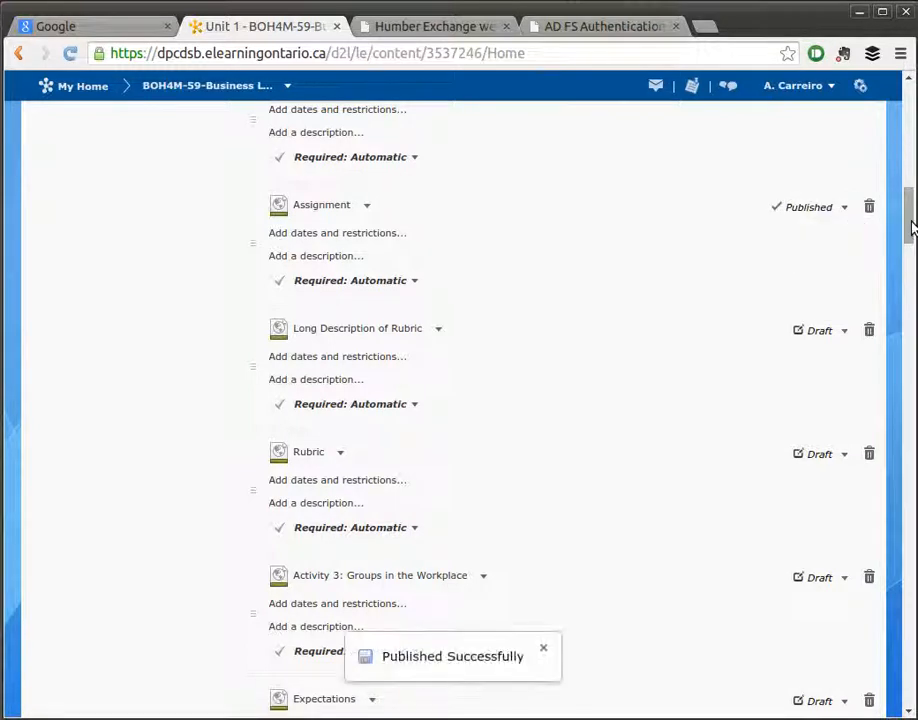
scroll(912, 260, down, 5)
drag(908, 290, 908, 300)
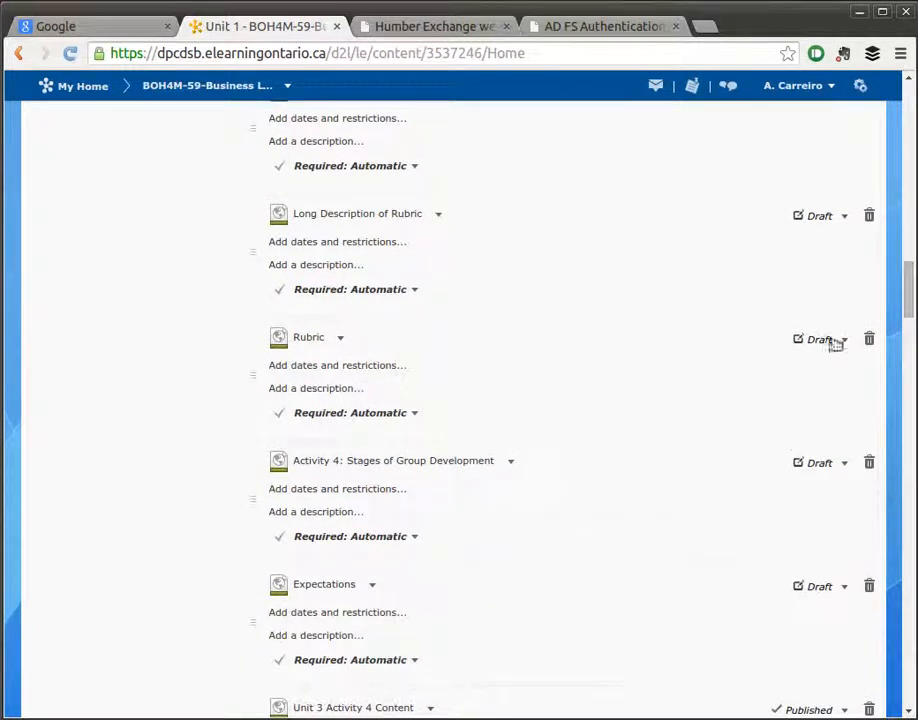
click(845, 217)
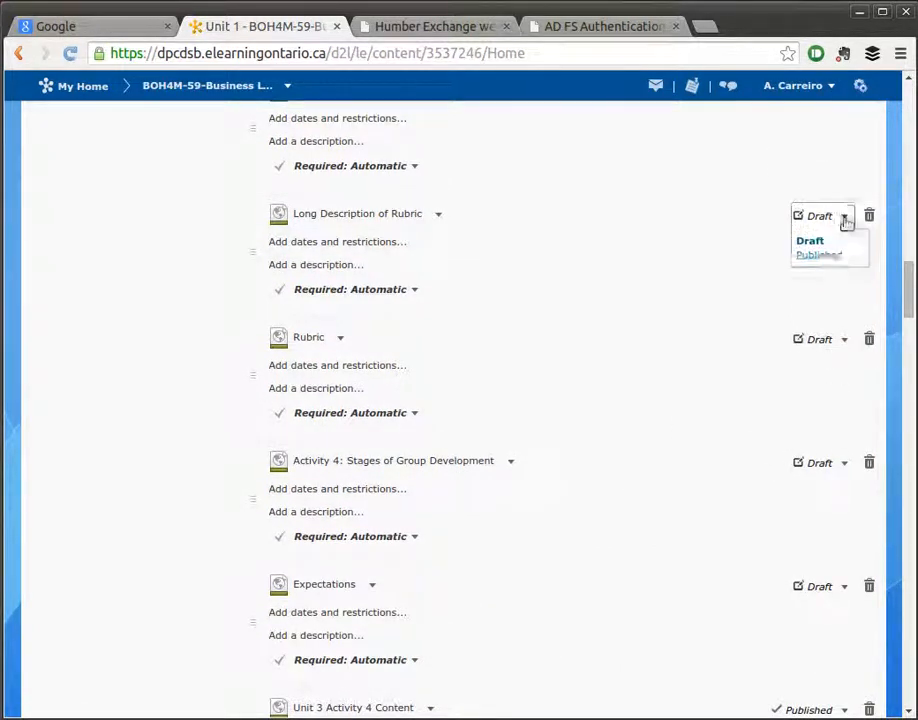
click(820, 255)
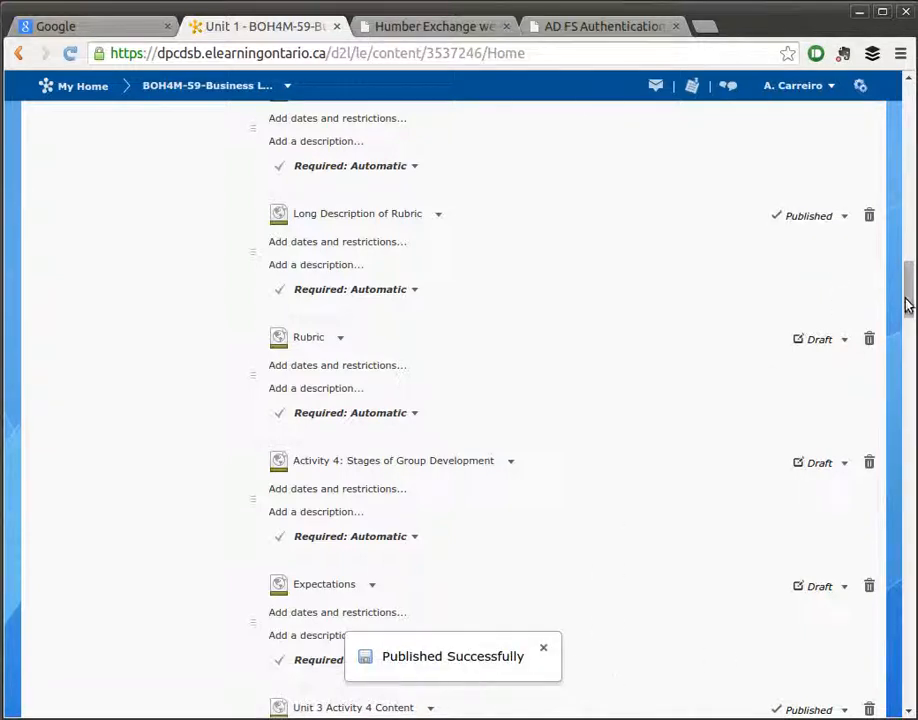
Finish bulk editing Unit 3 and review the publish statuses in its topic list.
drag(908, 307, 910, 88)
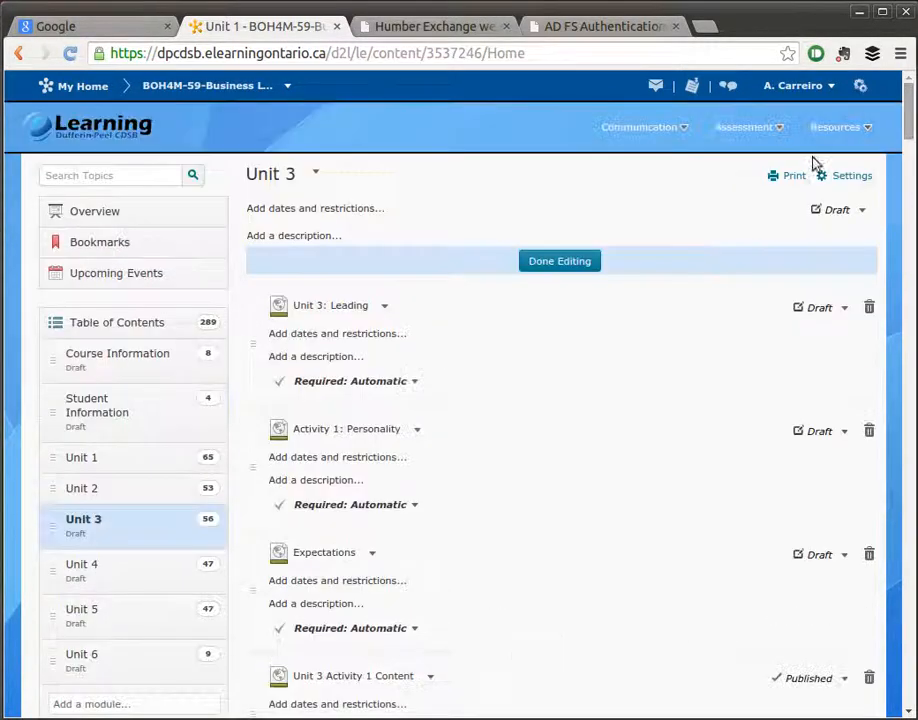
click(549, 264)
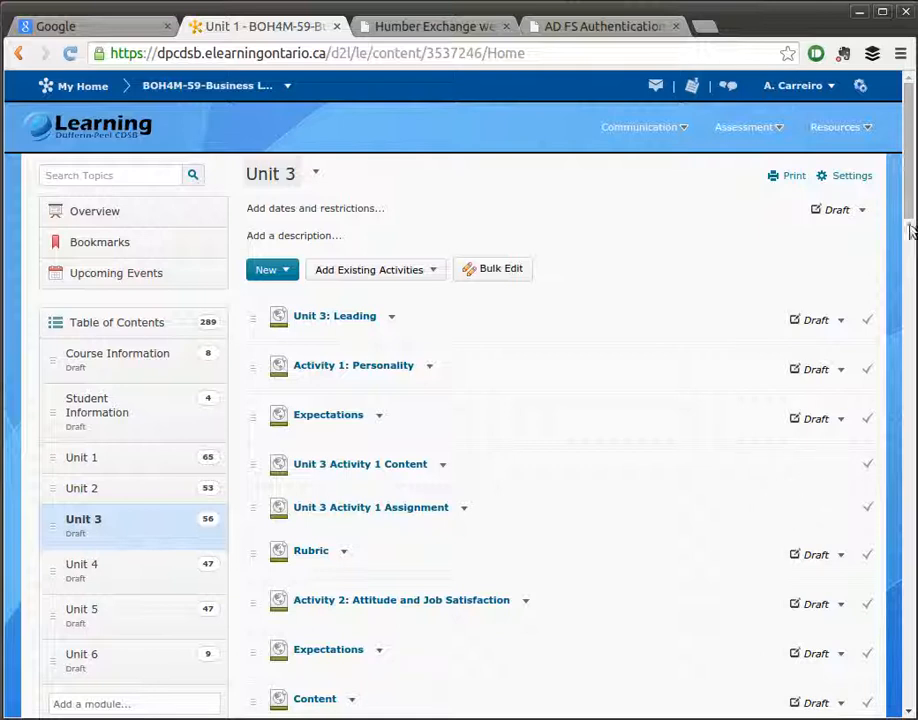
scroll(910, 236, down, 3)
drag(910, 240, 910, 175)
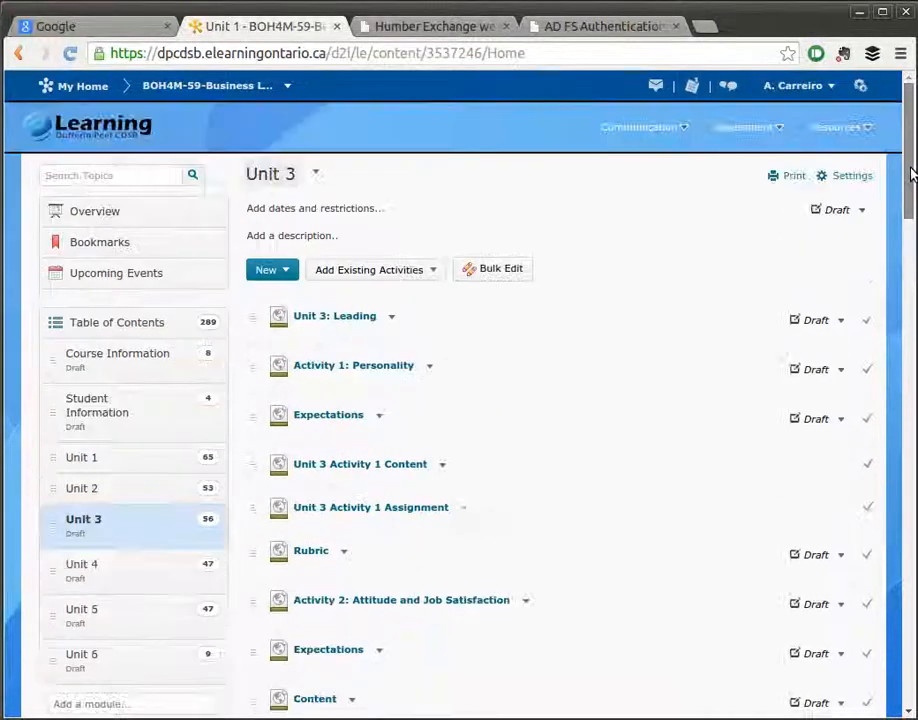